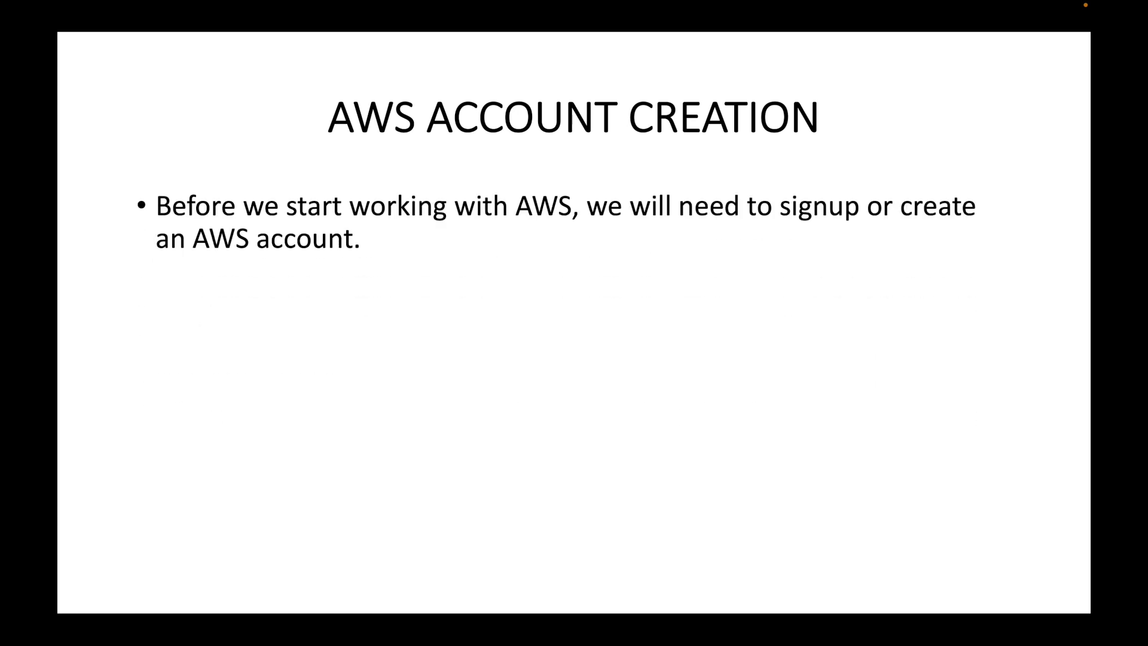
# - Reveal the AWS sign-up link bullets on the slide, then switch to the Safari browser
pyautogui.press('Right')
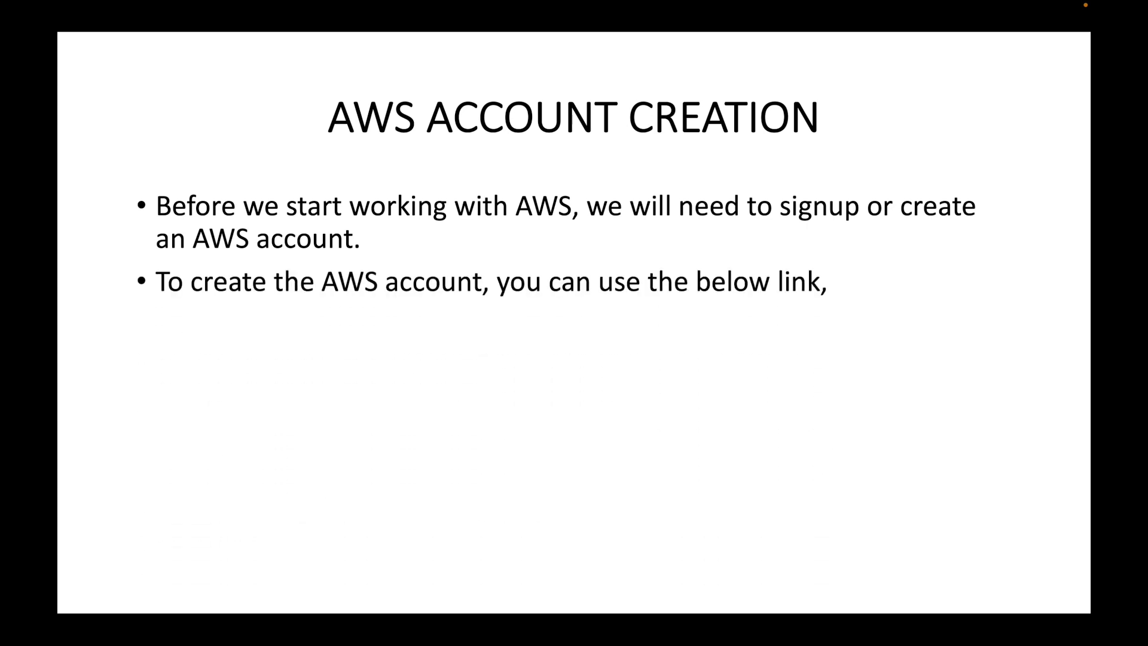
pyautogui.press('Right')
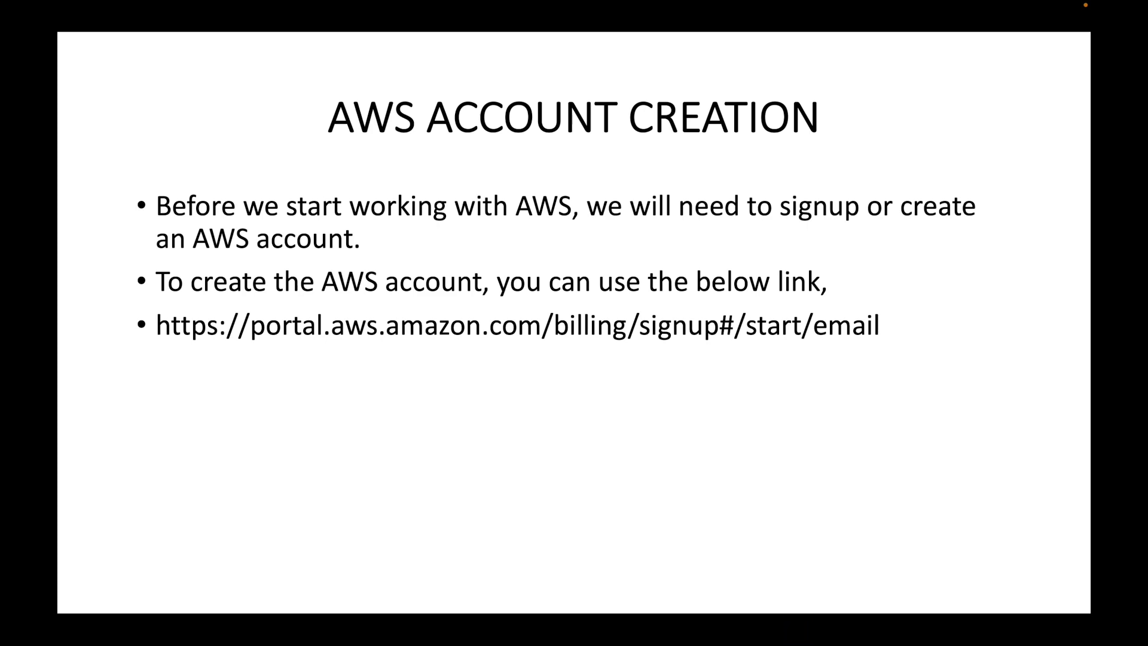
pyautogui.hotkey('ctrl', 'Right')
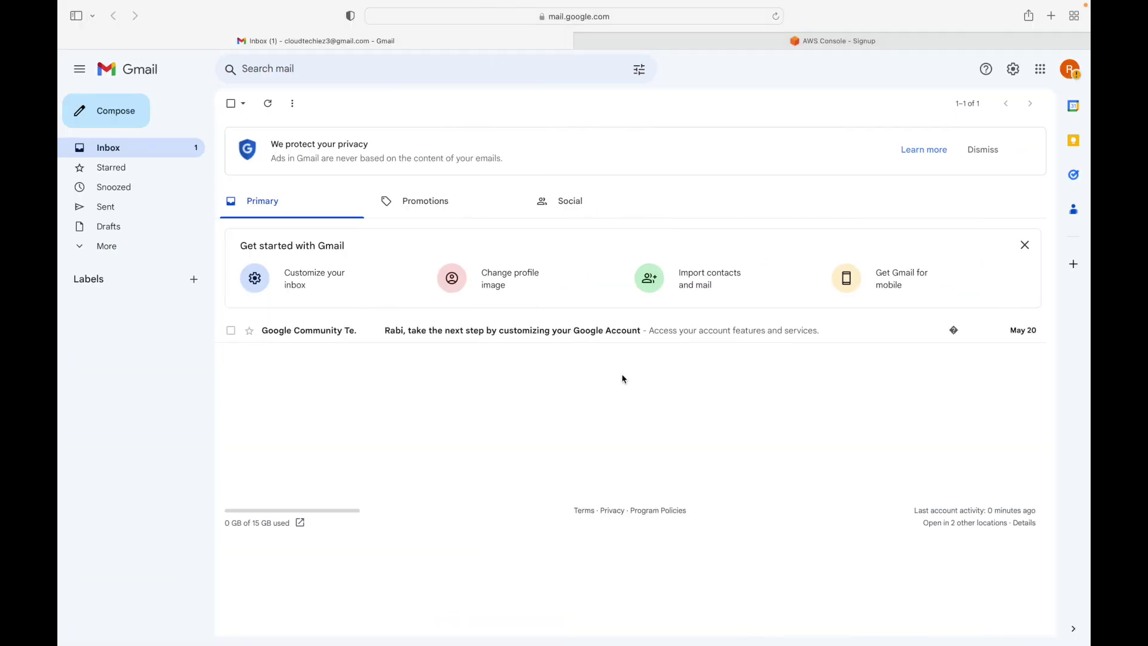
# - Enter the Gmail address as the root user email on the Sign up for AWS form
pyautogui.click(892, 39)
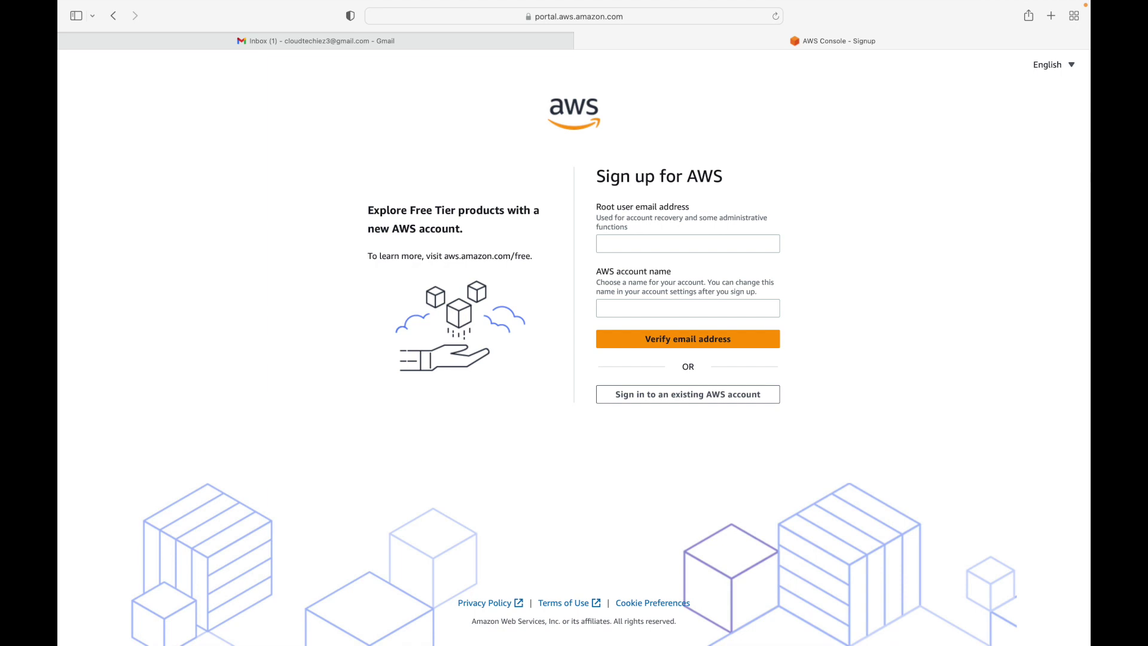
pyautogui.click(347, 43)
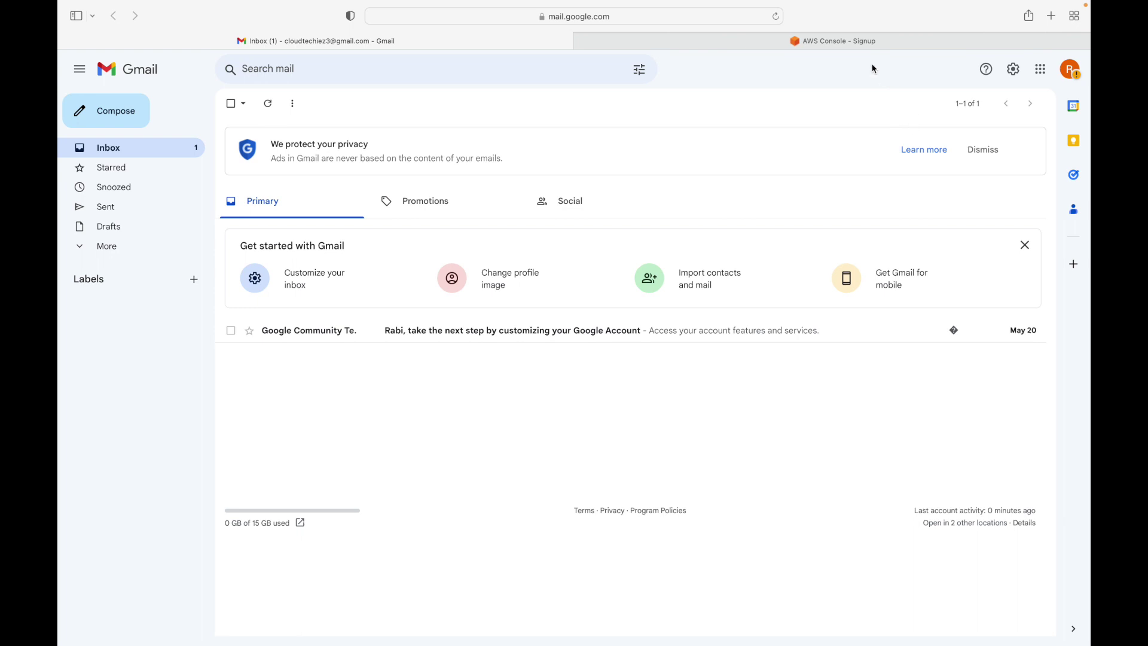
pyautogui.click(844, 41)
pyautogui.click(663, 245)
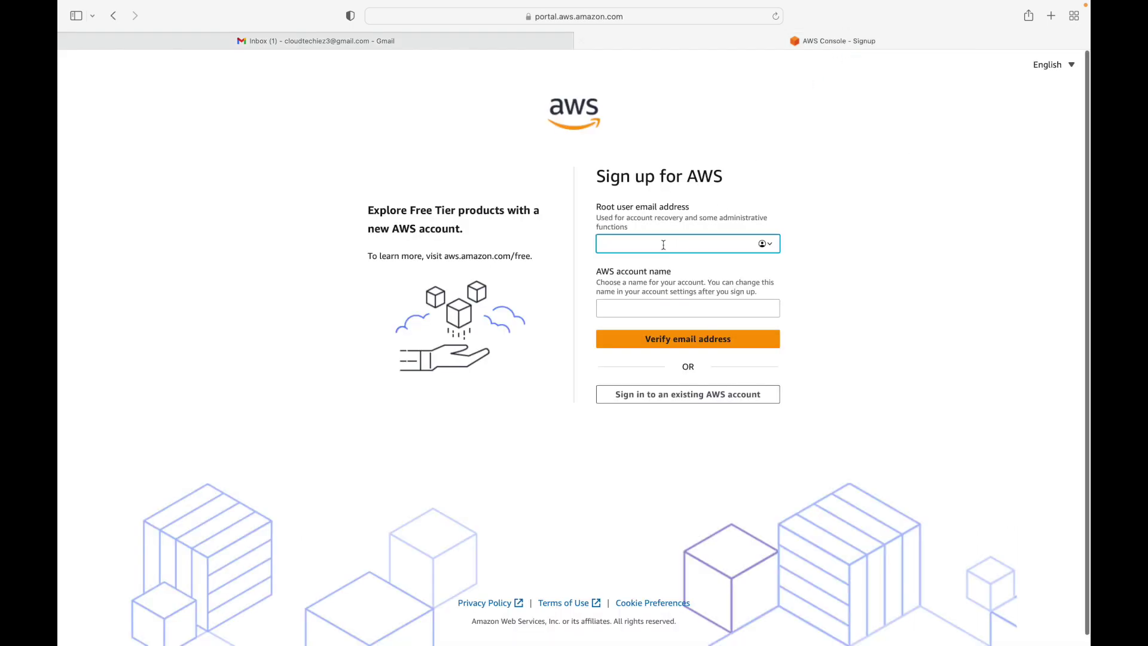
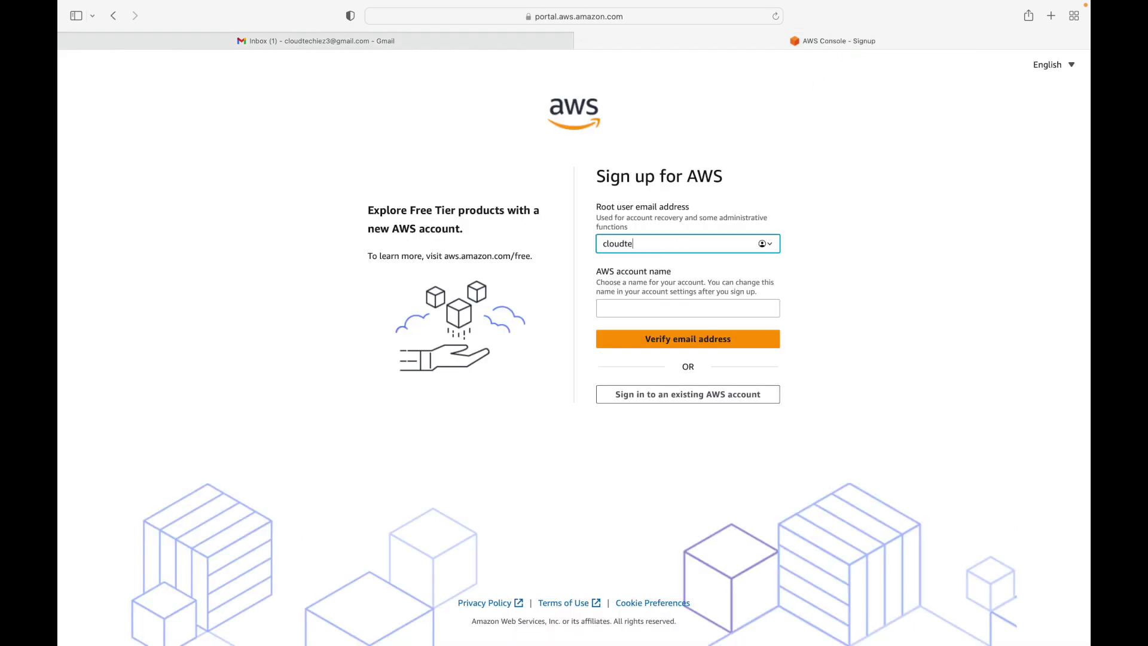
pyautogui.press('Tab')
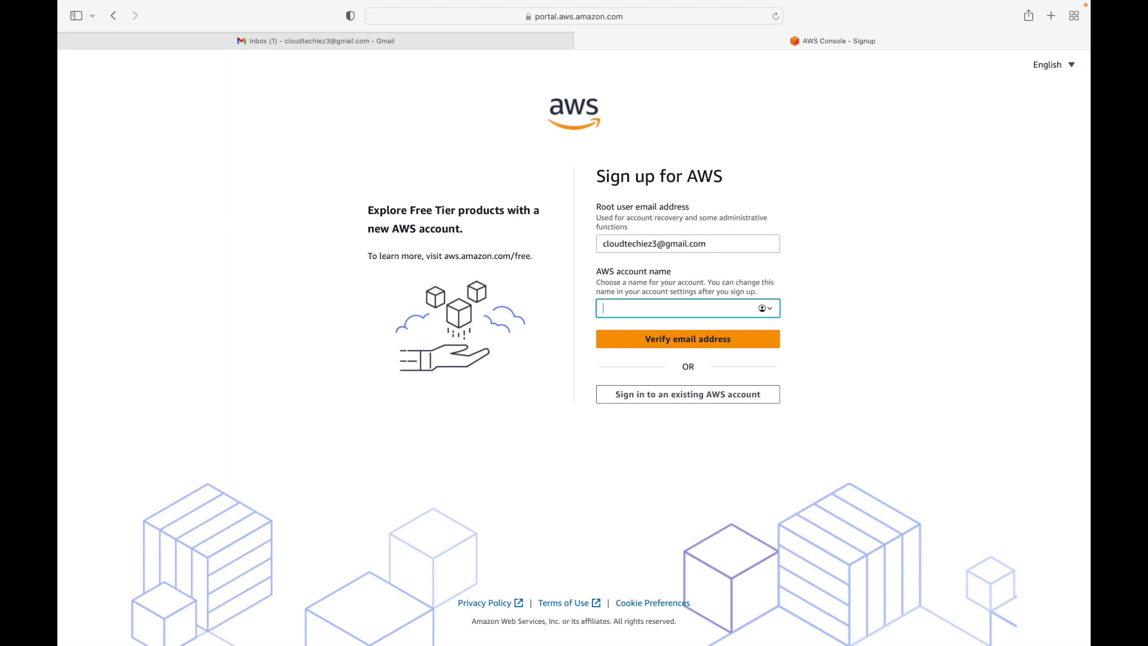
# - Request email verification and copy the code from the AWS Email Verification message in Gmail
pyautogui.click(714, 338)
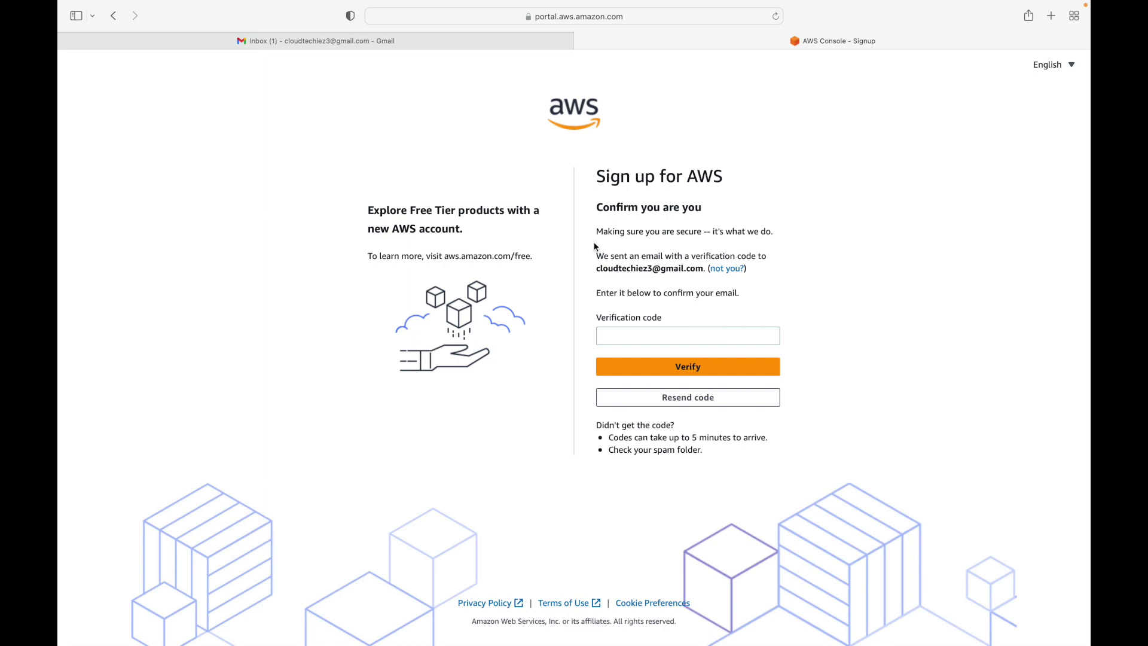
pyautogui.click(367, 42)
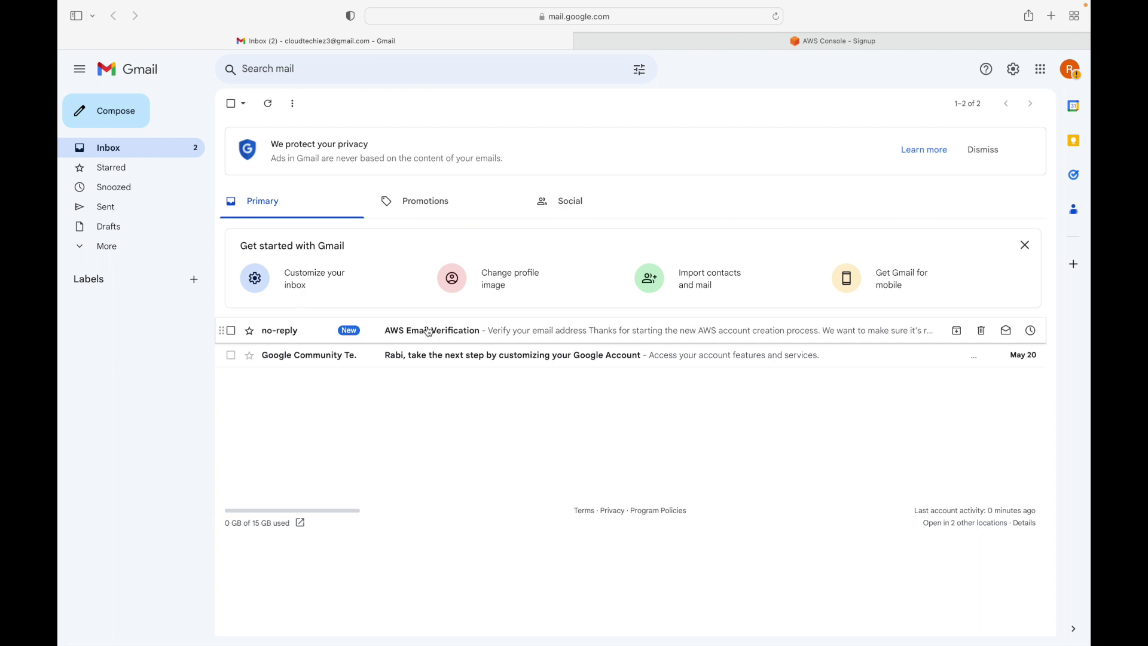
pyautogui.click(428, 330)
pyautogui.doubleClick(658, 393)
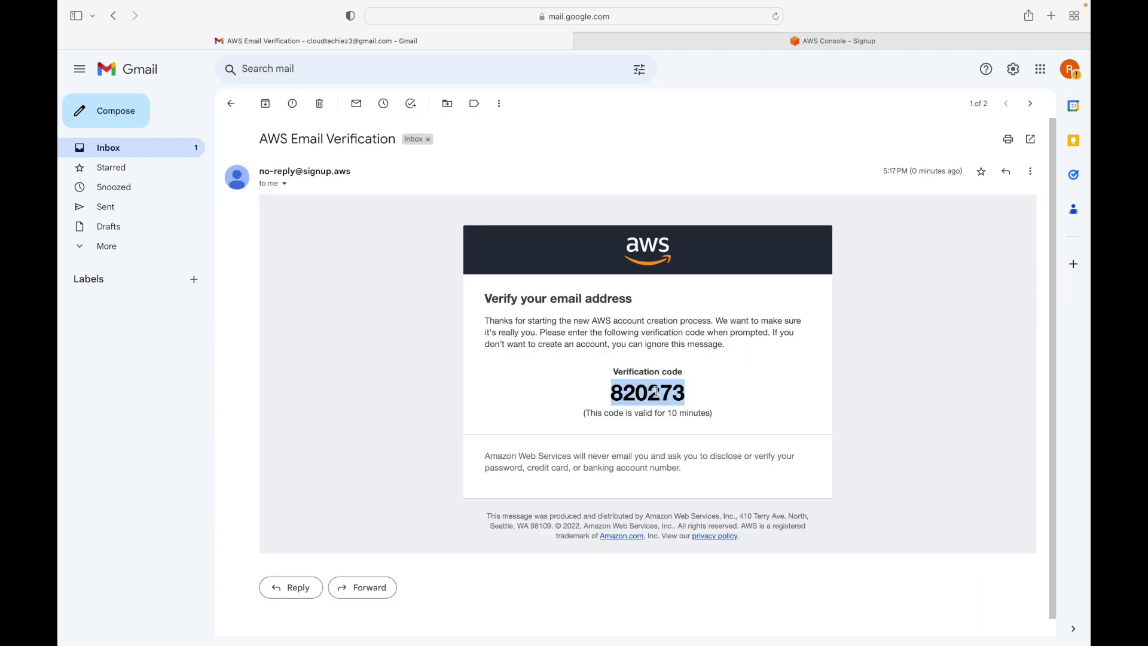
pyautogui.click(658, 392)
pyautogui.doubleClick(658, 392)
pyautogui.press('super+c')
# - Paste the copied code into the Verification code field and verify it
pyautogui.click(838, 41)
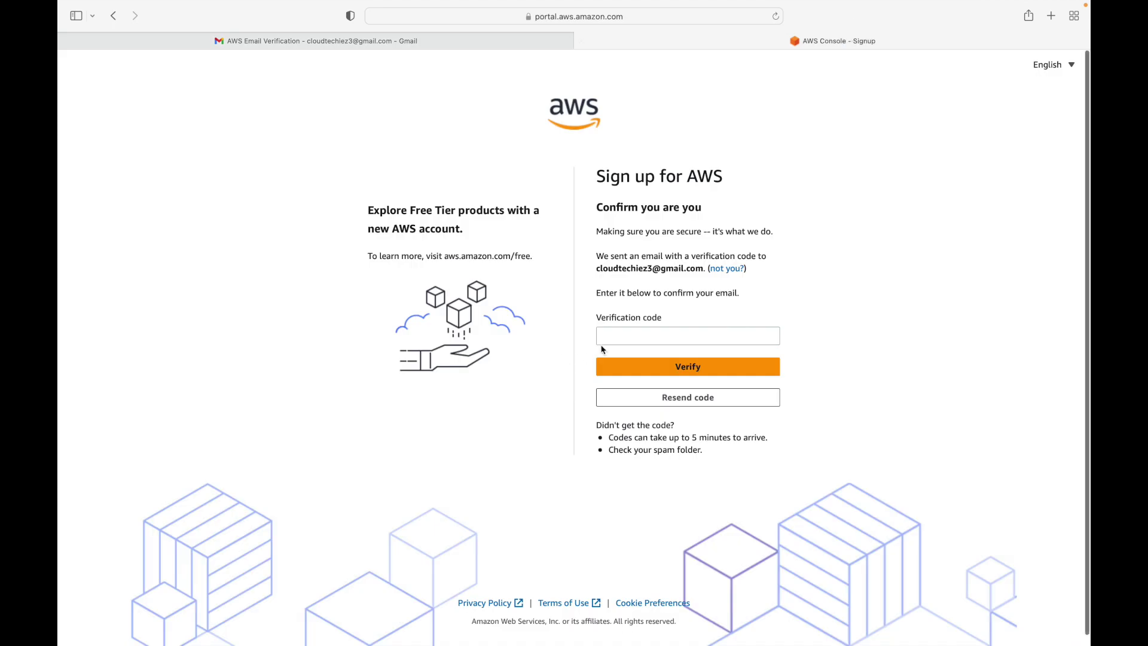
pyautogui.click(635, 335)
pyautogui.press('super+v')
pyautogui.click(680, 371)
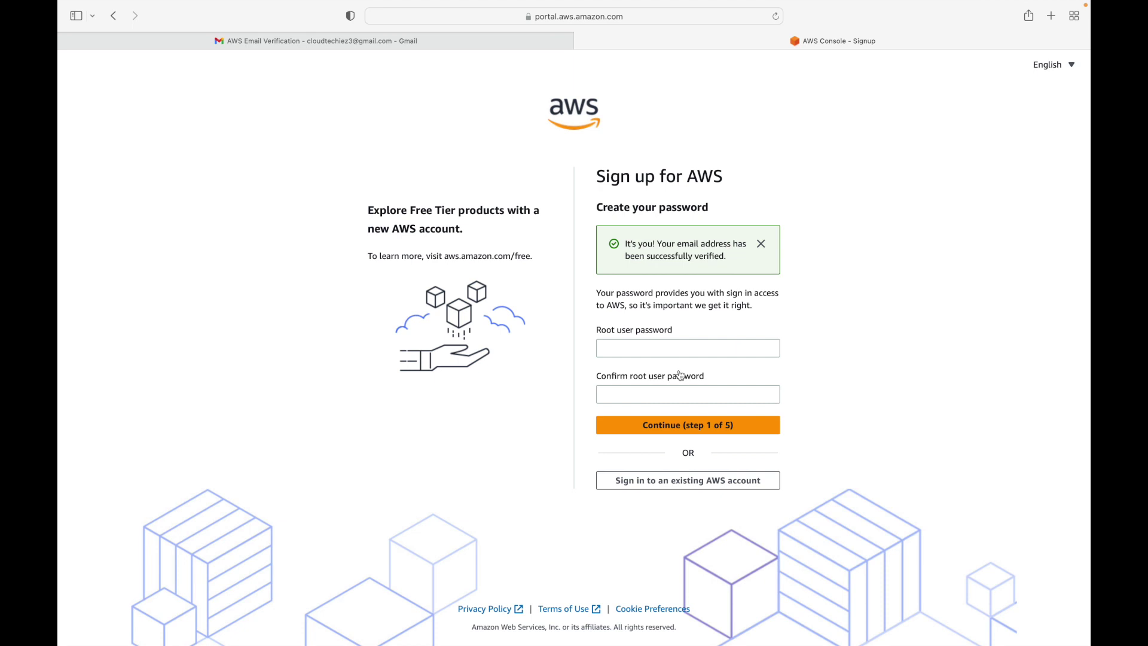
# - Enter and confirm the root user password, continue past step 1 of 5, and decline saving it
pyautogui.click(677, 347)
pyautogui.write('•••••••••••••••')
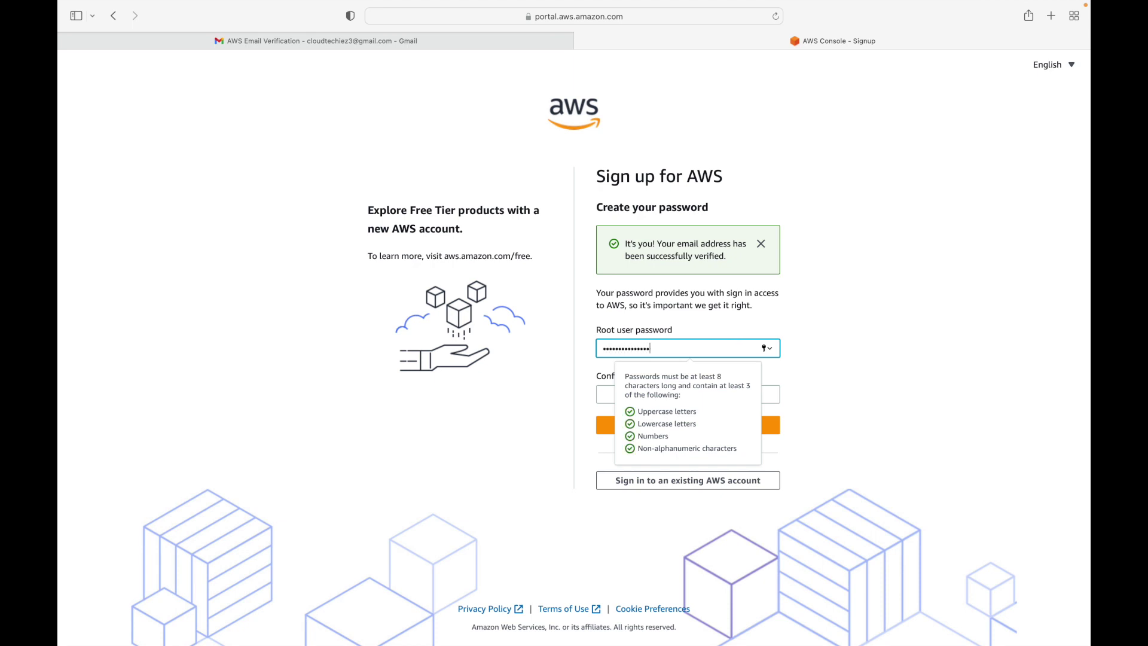
pyautogui.write('•')
pyautogui.click(604, 394)
pyautogui.write('••••••••••••')
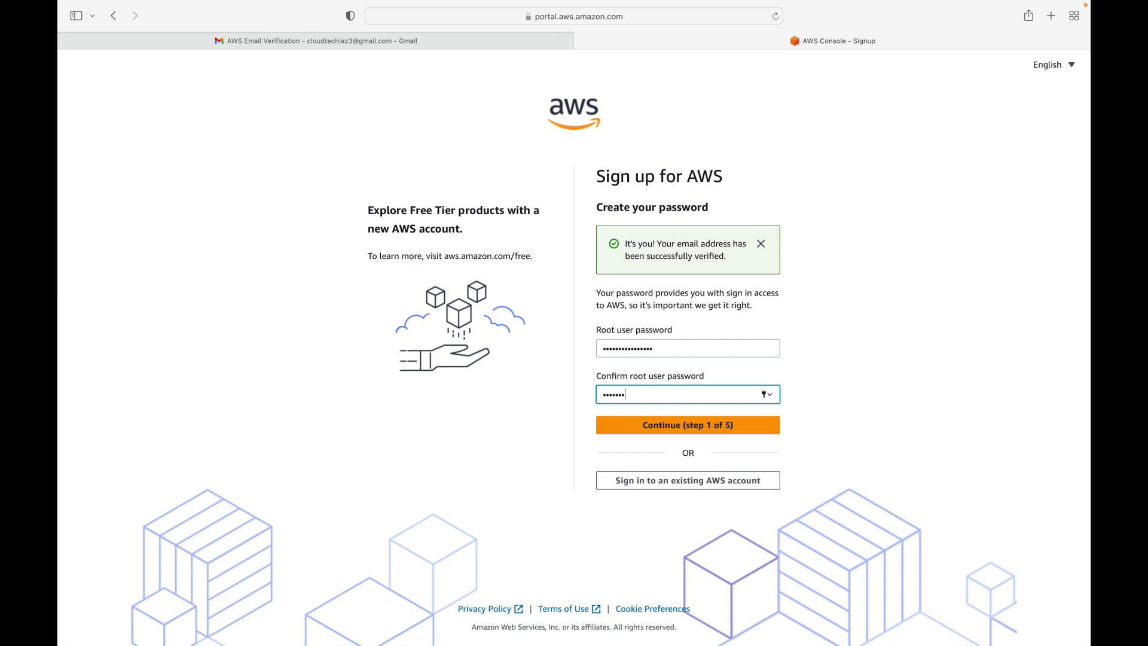
pyautogui.write('••••')
pyautogui.click(725, 424)
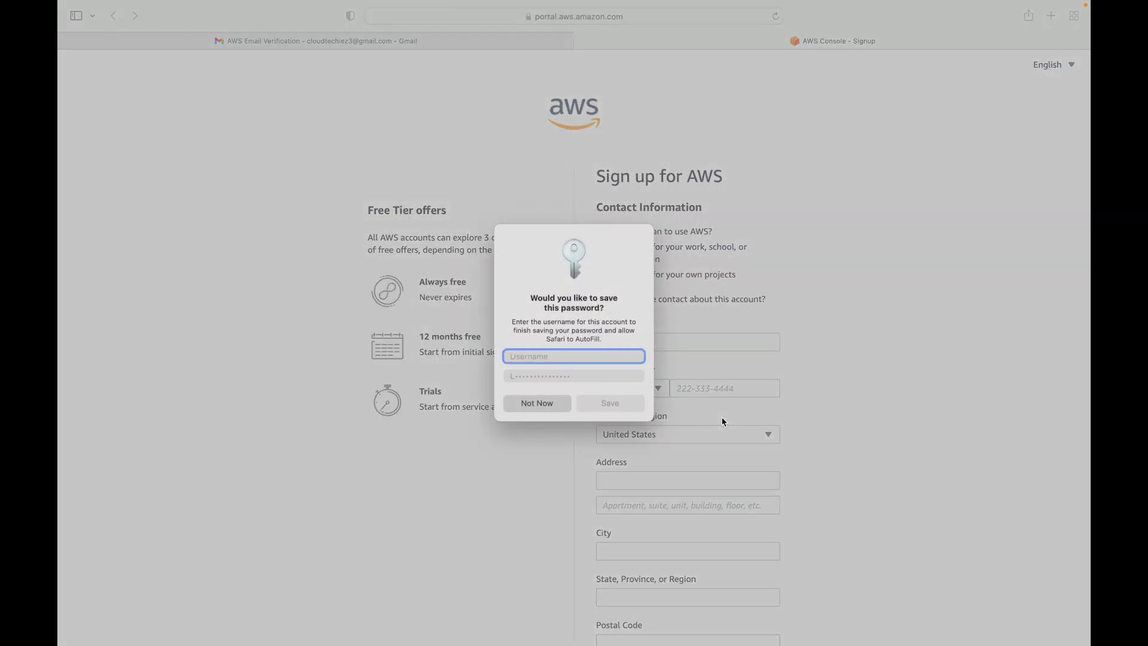
pyautogui.click(560, 406)
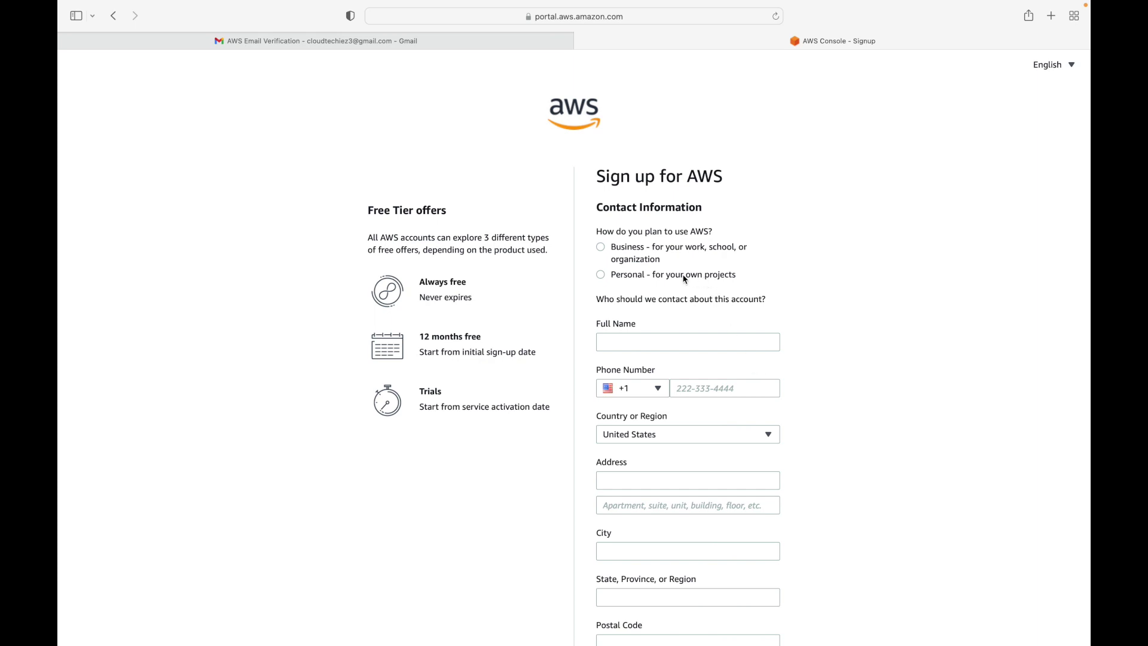
# - Select Personal account type, enter the contact's full name, and choose the phone country code
pyautogui.click(605, 280)
pyautogui.click(643, 345)
pyautogui.write('Cloud Tec')
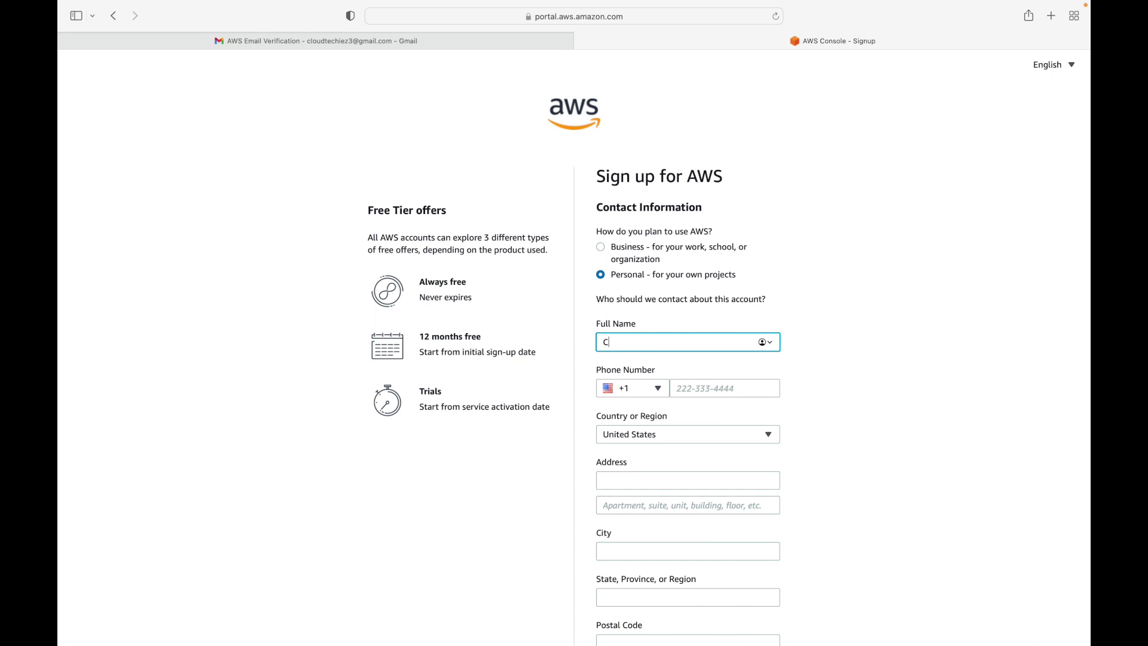
pyautogui.write('hiez')
pyautogui.press('Tab')
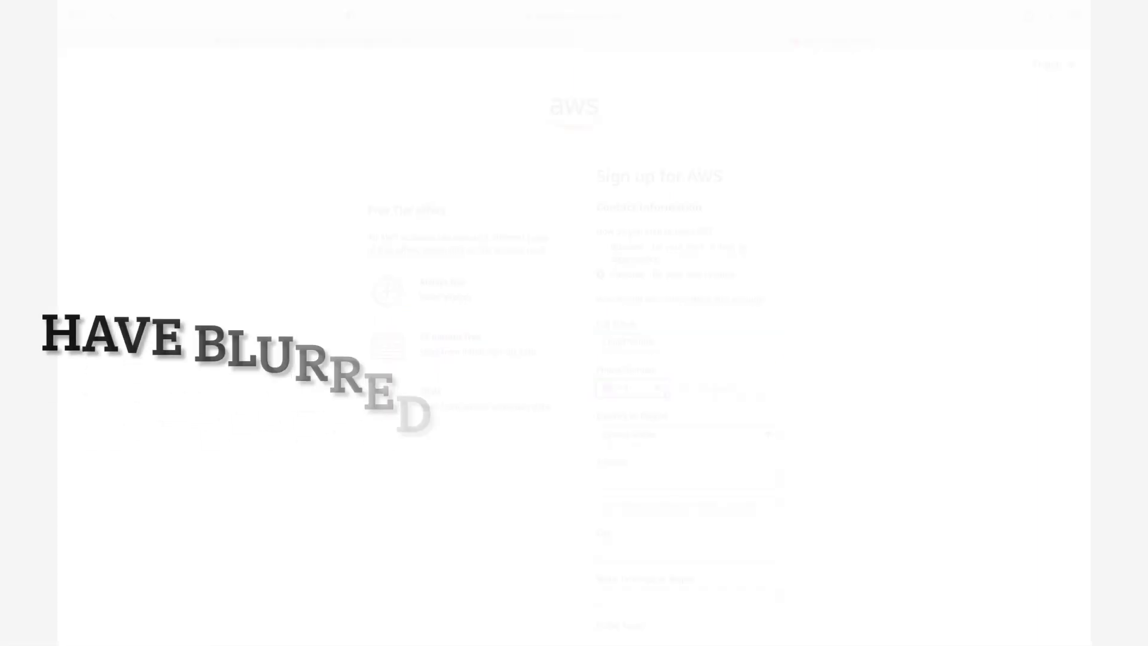
pyautogui.click(658, 389)
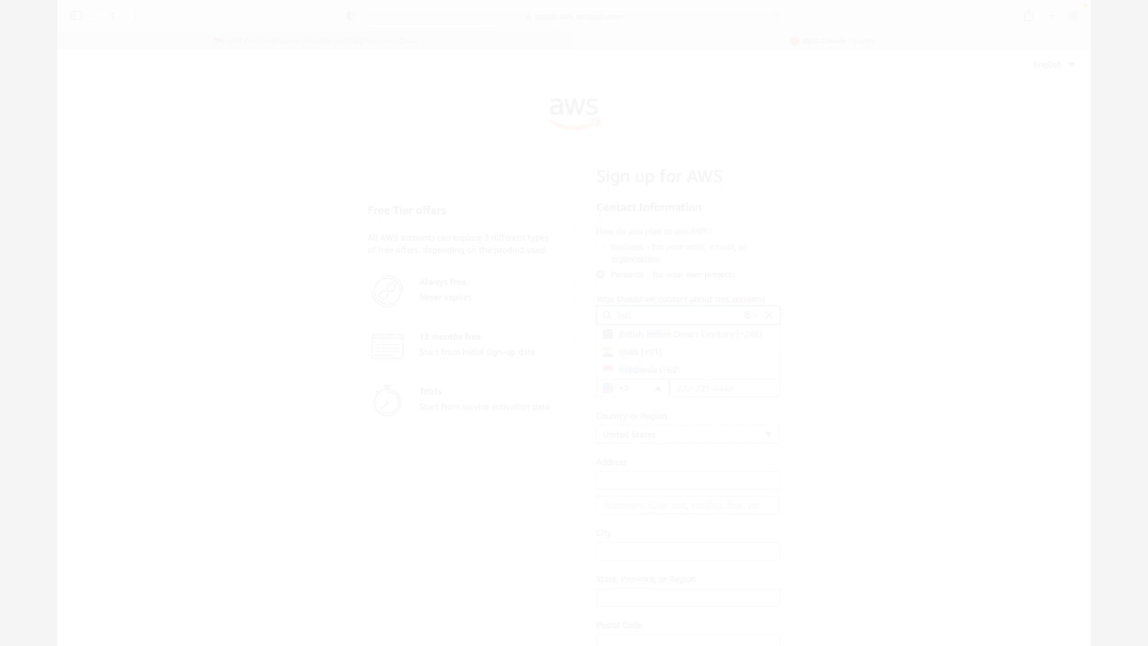